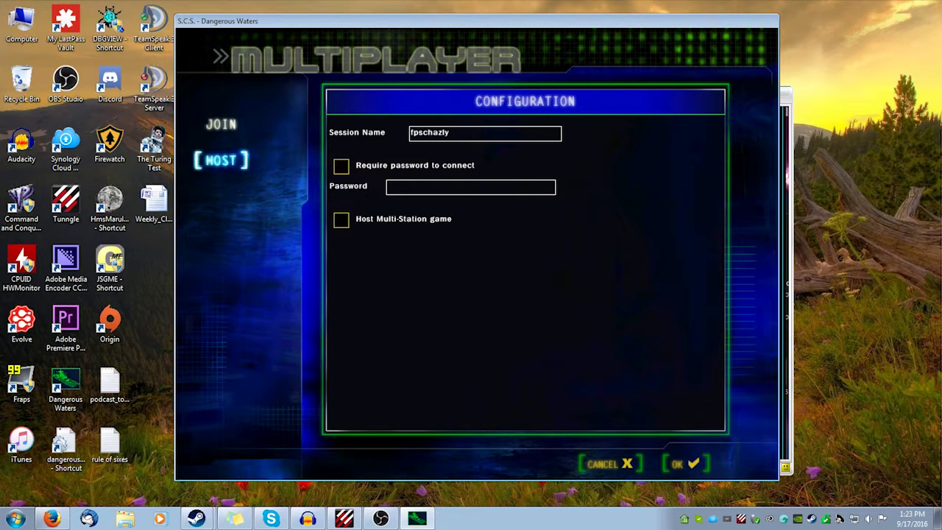
Bring the Tunngle client with its Dangerous Waters room forward, shift it right, and open the Start menu.
click(789, 386)
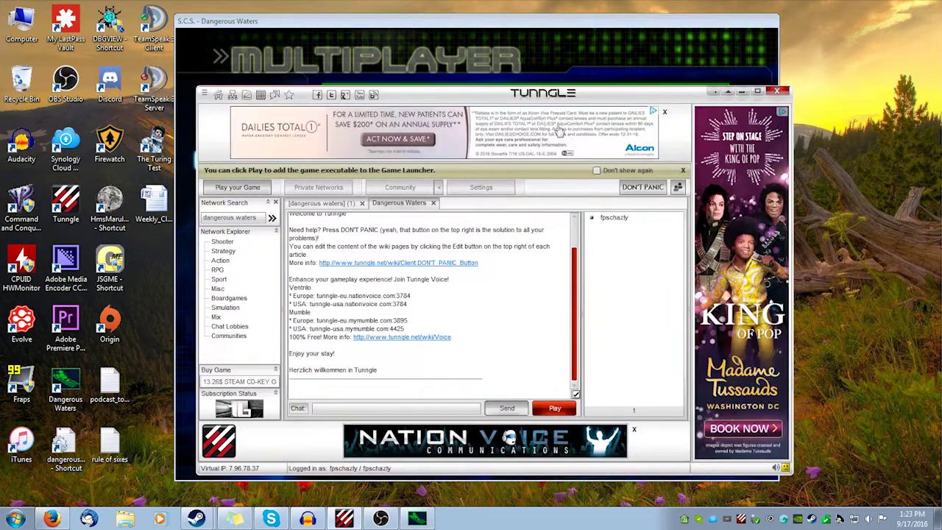
drag(509, 103, 541, 96)
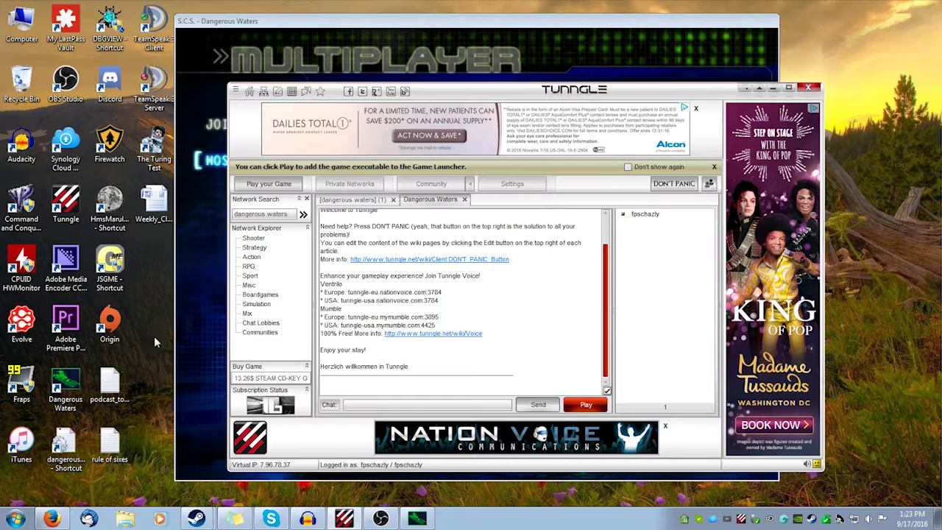
click(16, 519)
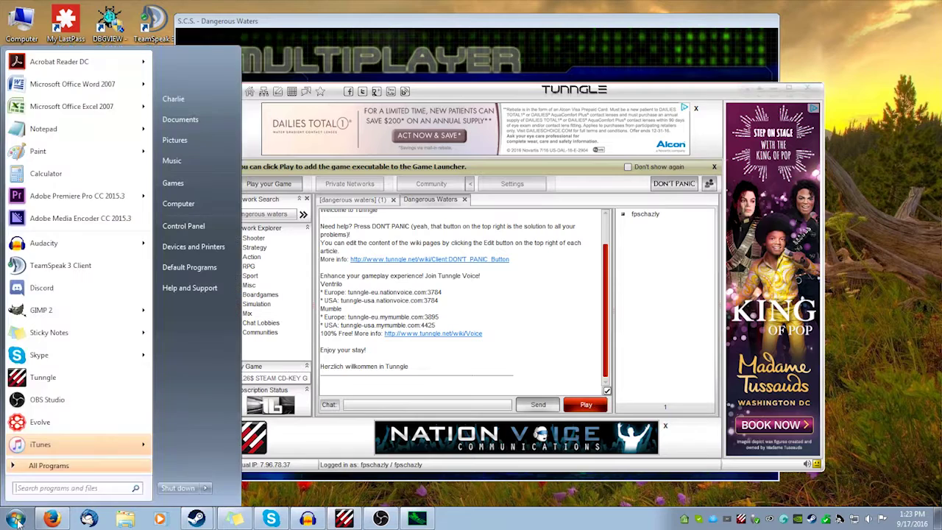
Confirm in Network Connections that the Tunngle adapter is enabled at 100 Mbps, then close the windows.
click(182, 225)
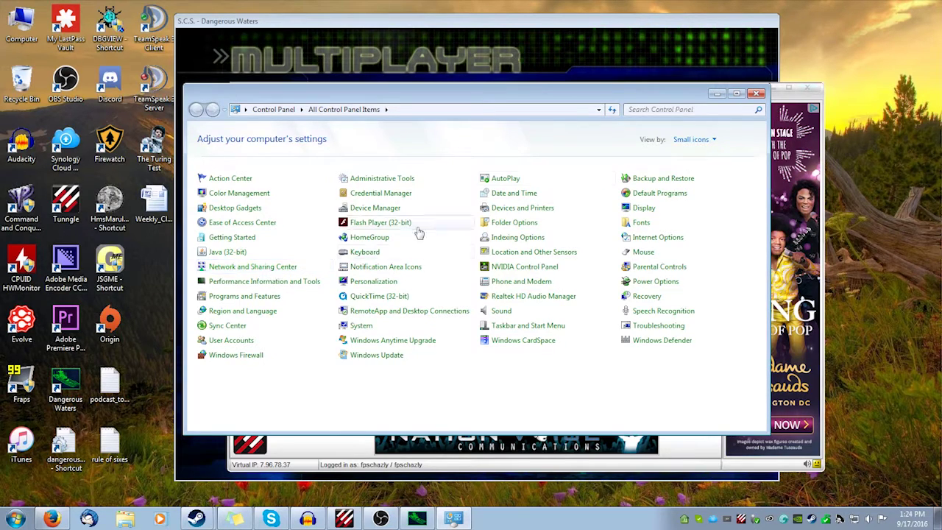
click(277, 269)
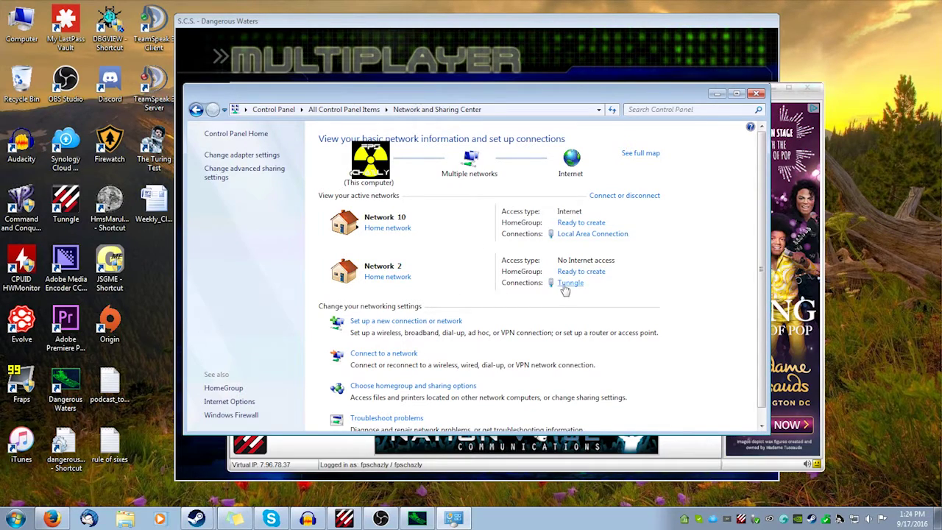
click(271, 156)
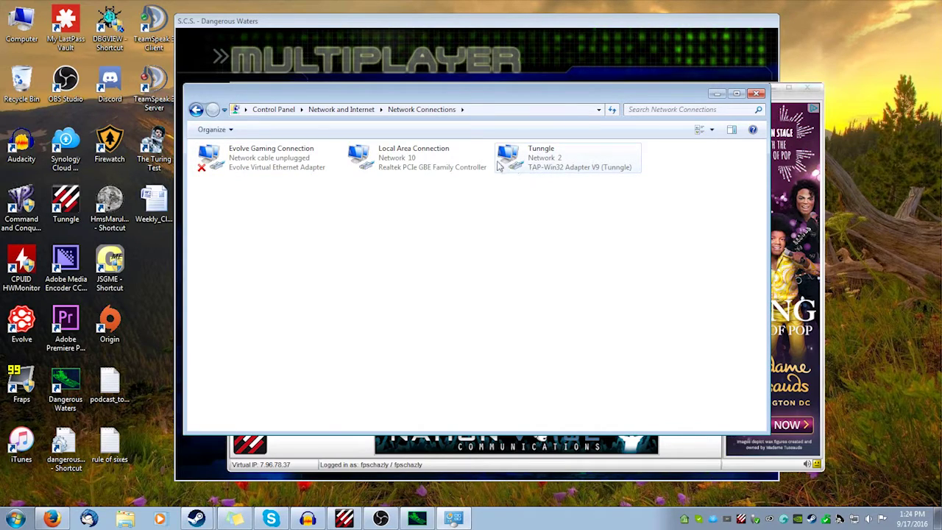
double_click(523, 163)
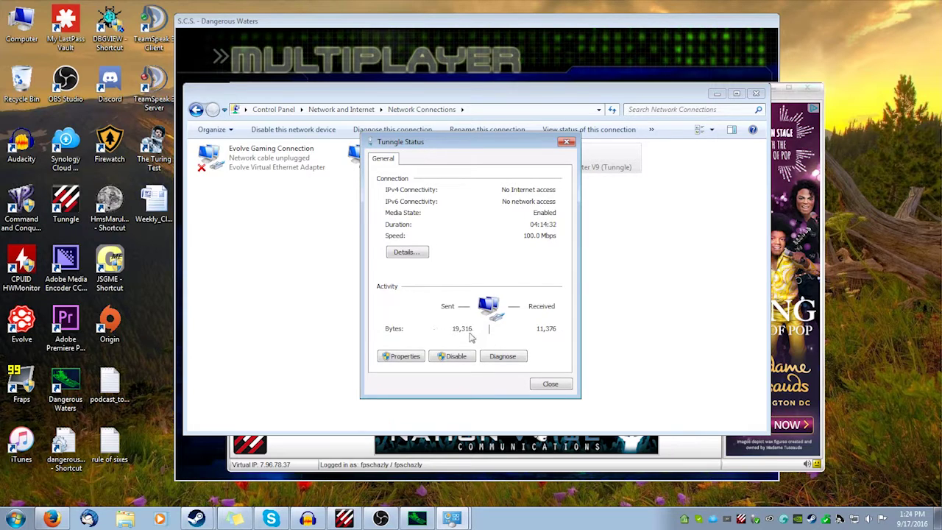
click(564, 385)
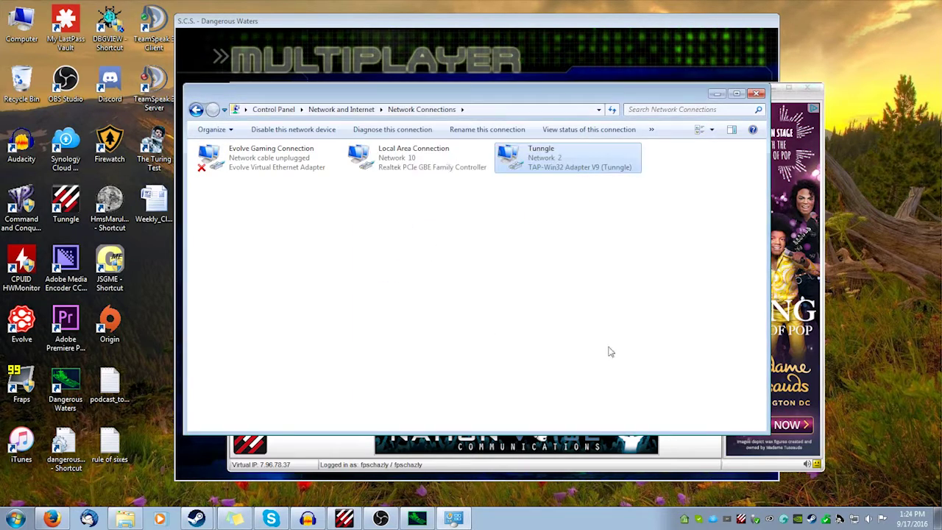
click(755, 93)
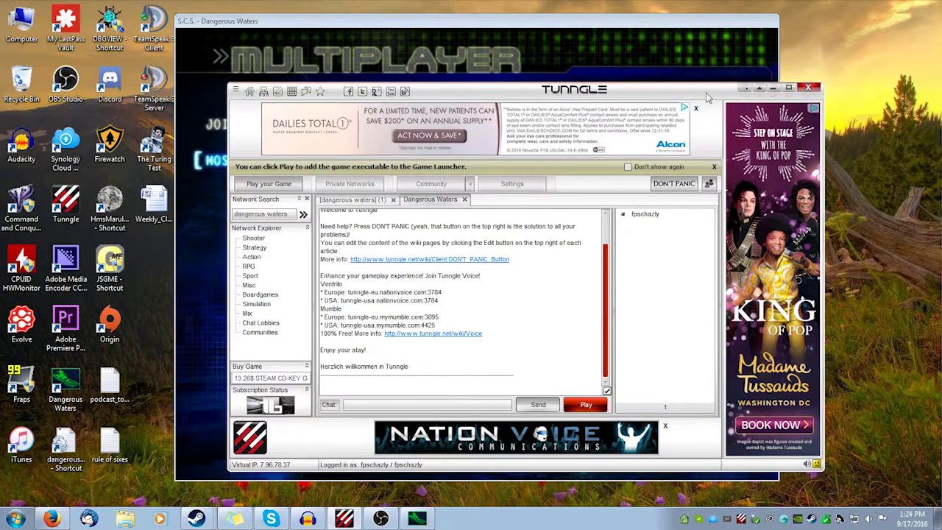
From Computer, open the Program Files (x86) folder on Local Disk (C:).
click(472, 49)
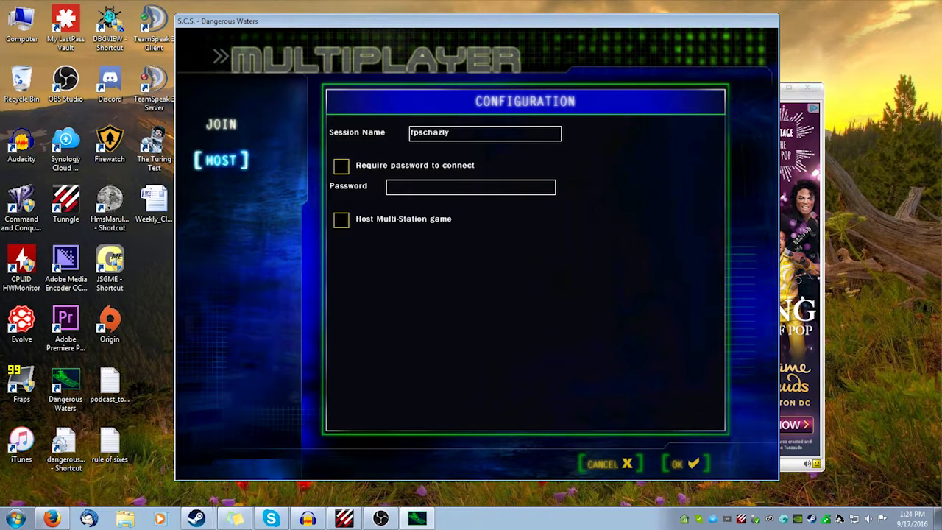
click(16, 518)
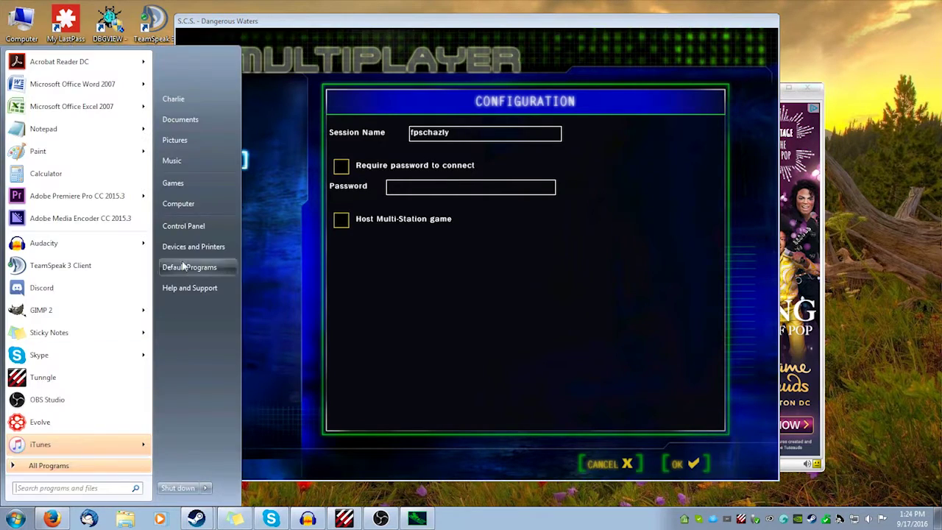
click(201, 203)
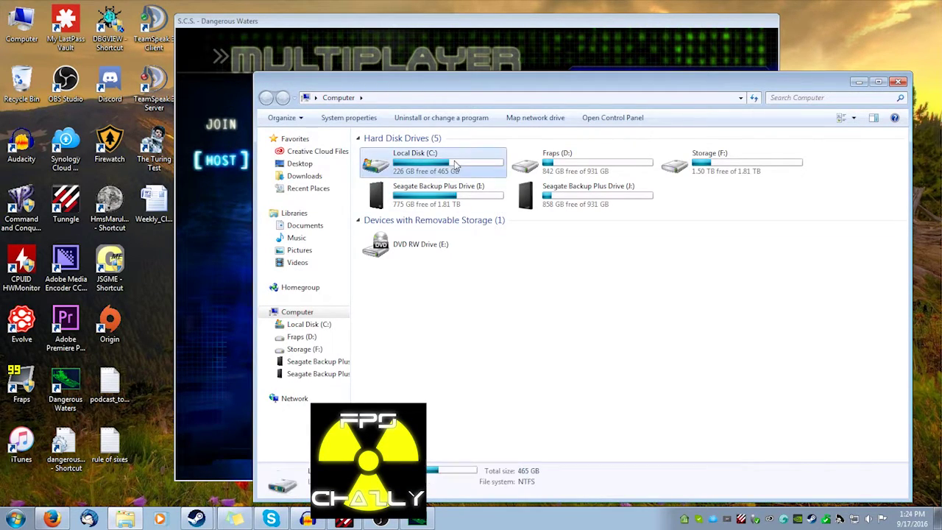
double_click(455, 165)
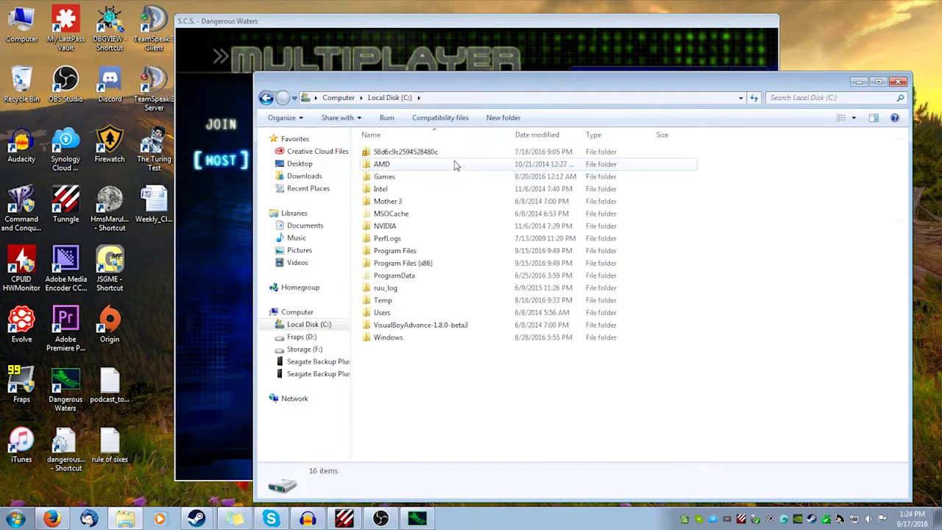
click(434, 264)
double_click(434, 264)
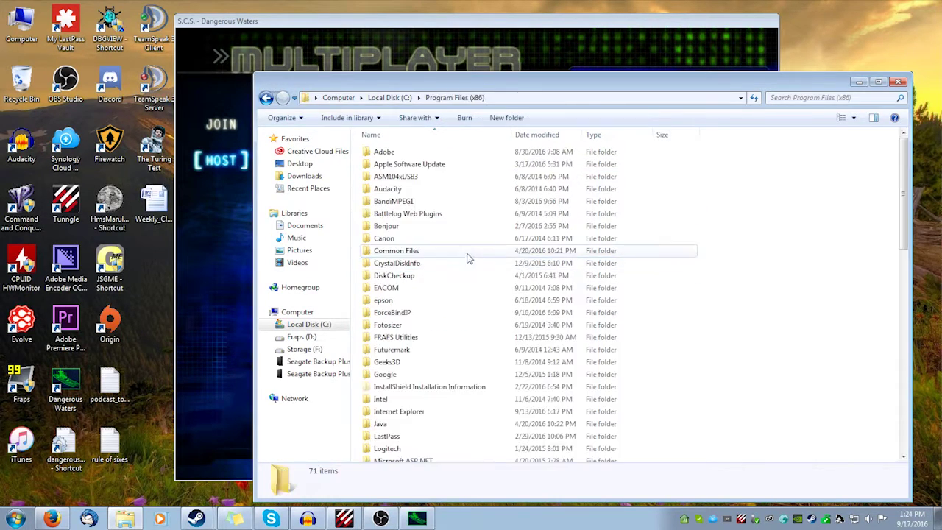
Go through Steam\SteamApps\common into the Dangerous Waters install folder.
scroll(486, 276, down, 15)
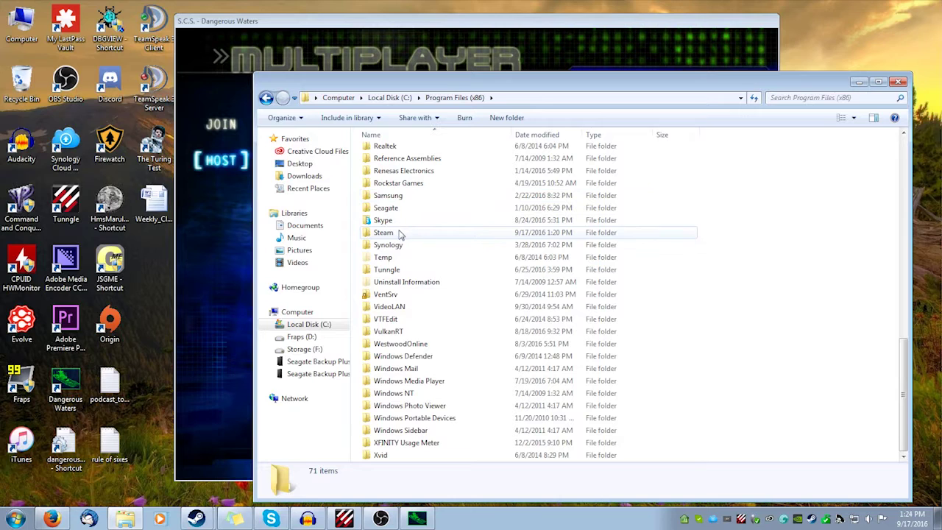
double_click(403, 233)
scroll(463, 216, down, 2)
scroll(463, 216, down, 4)
scroll(424, 223, up, 2)
double_click(424, 223)
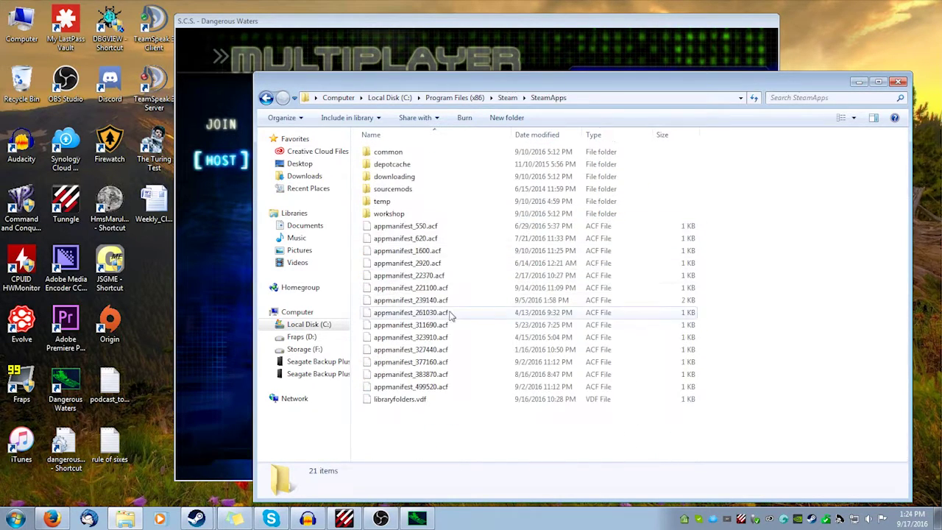
double_click(409, 156)
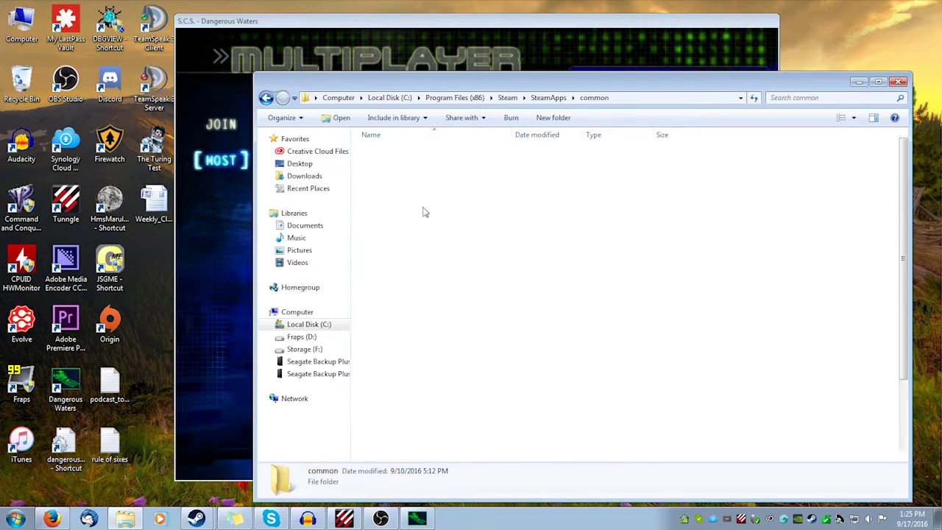
double_click(433, 190)
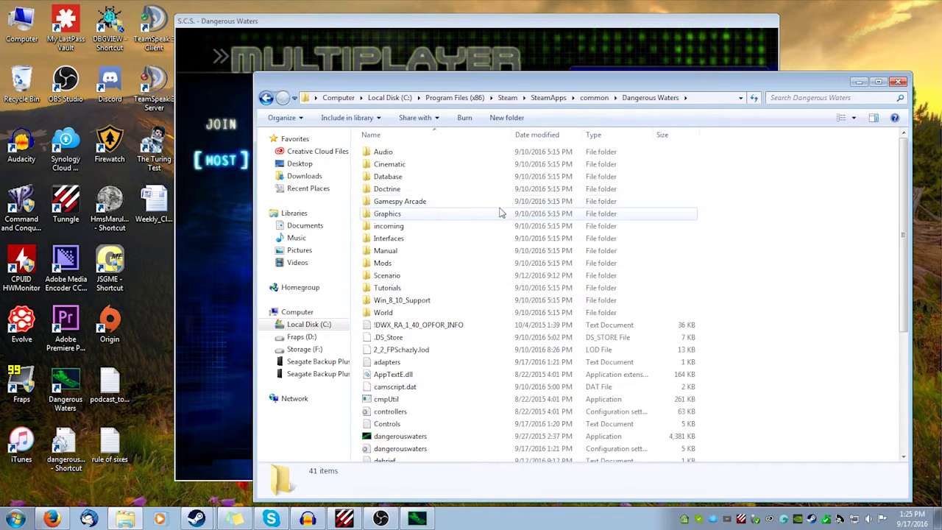
Open adapters.txt and check the Tunngle - IPv4 adapter line.
double_click(417, 367)
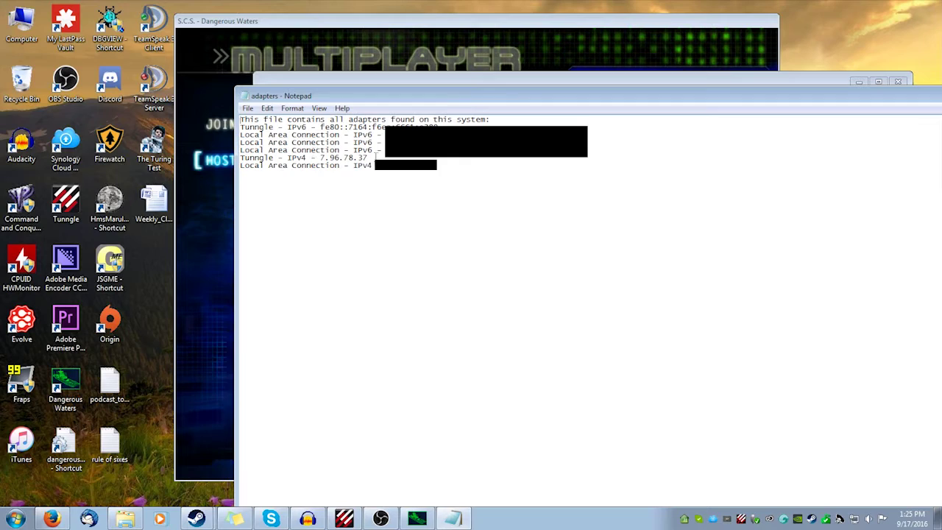
drag(374, 156, 234, 158)
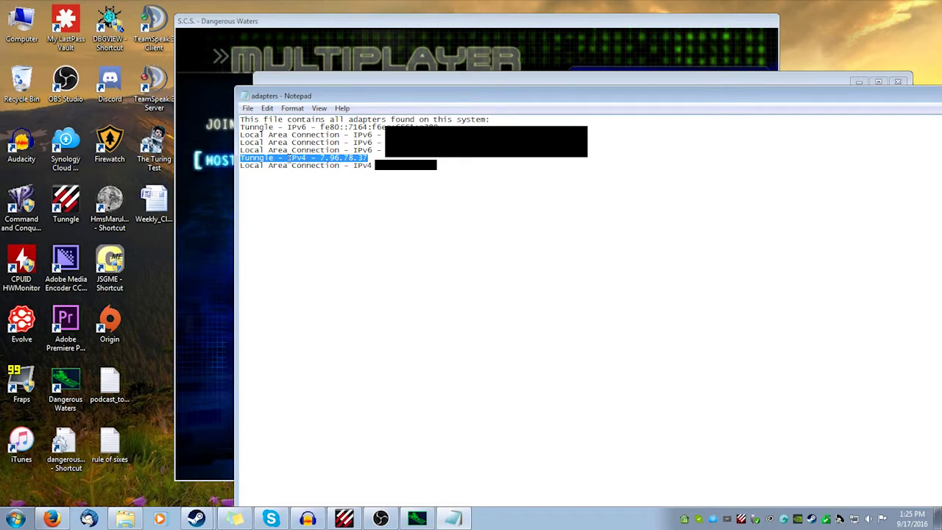
click(370, 157)
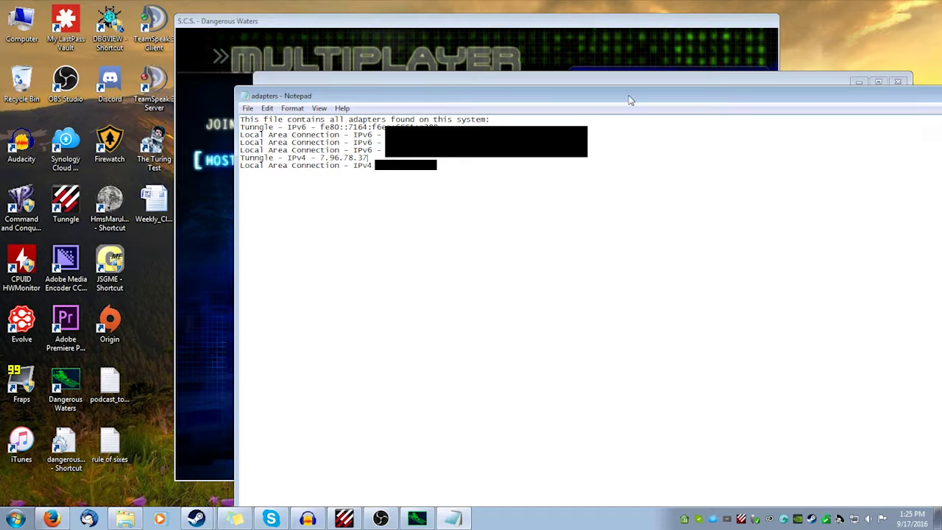
Minimize Notepad and return to the game's host configuration.
drag(641, 97, 555, 96)
click(865, 97)
click(564, 59)
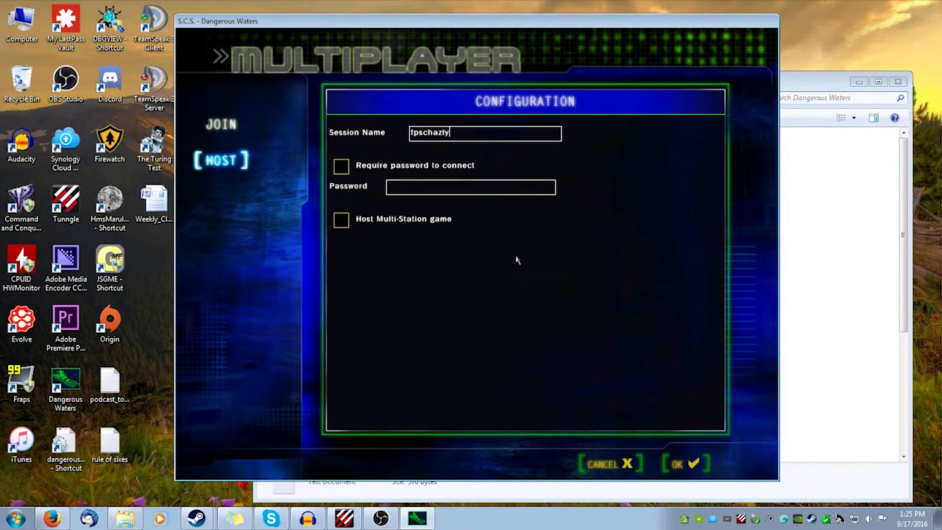
Accept the host settings over DirectPlay8 TCP/IP, then cancel out of the Local Area Connection game room.
key(Tab)
click(688, 464)
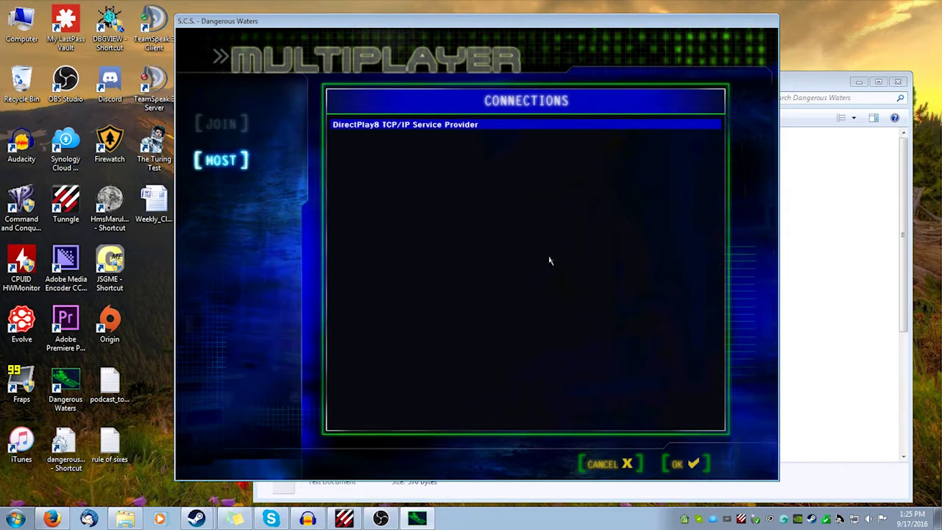
click(688, 462)
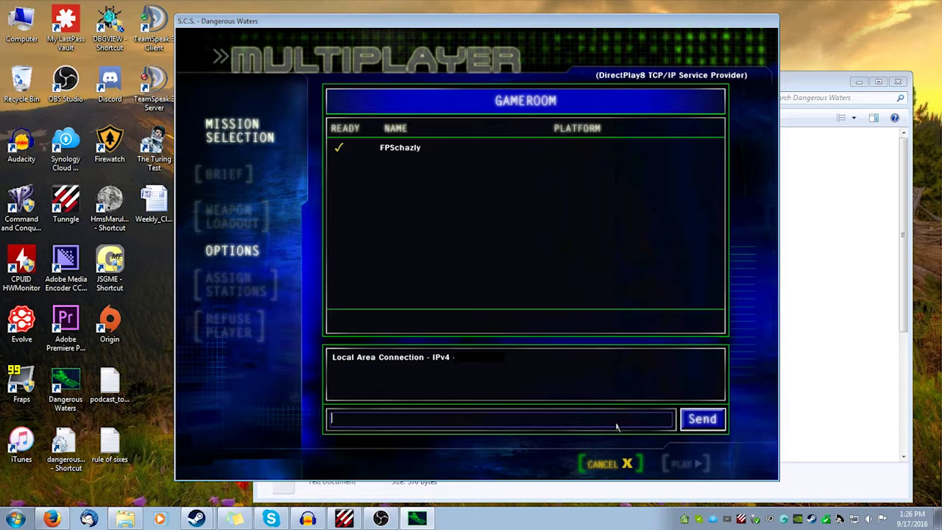
click(610, 466)
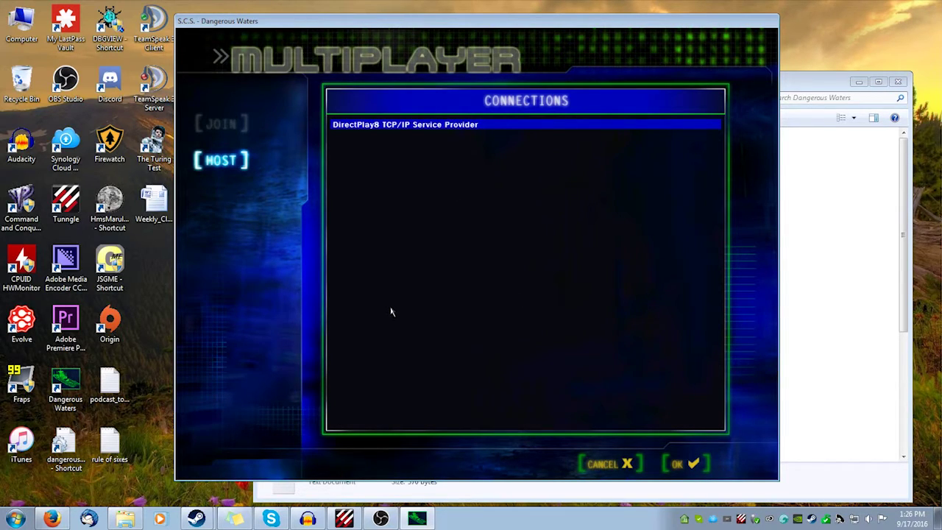
Disable the Local Area Connection adapter in Network Connections, leaving Tunngle active, and switch back to the game.
key(super)
click(195, 225)
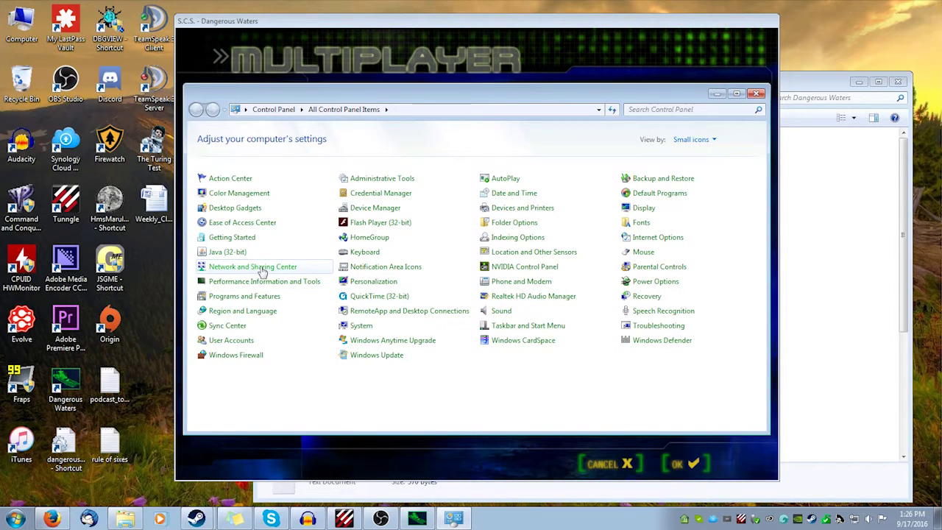
click(261, 268)
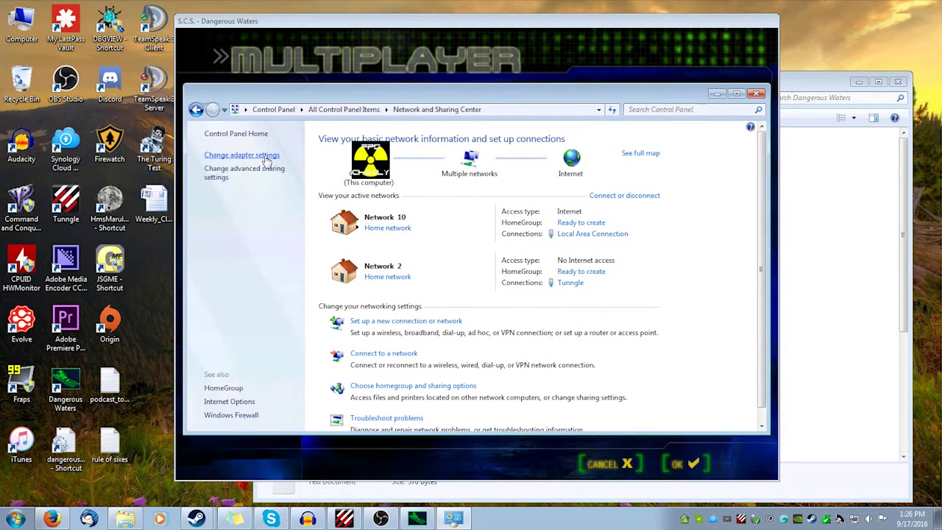
click(241, 155)
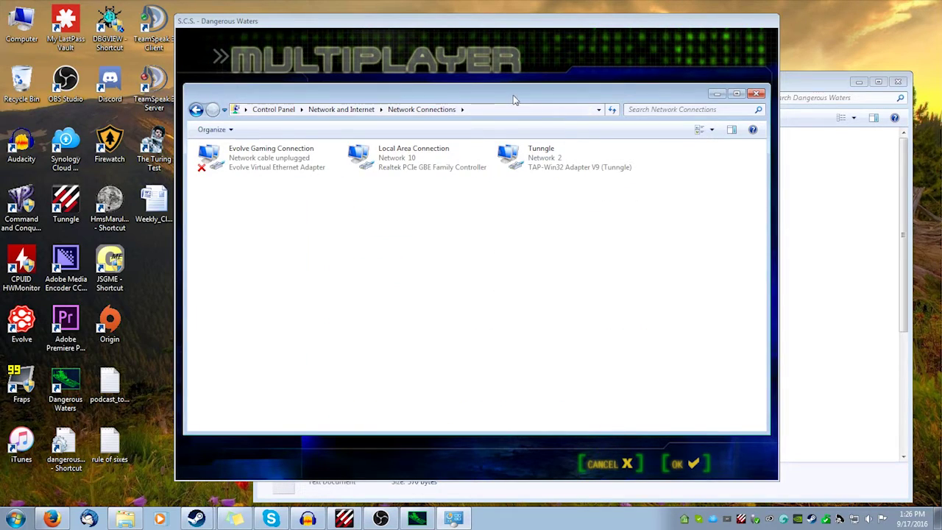
drag(515, 99, 502, 106)
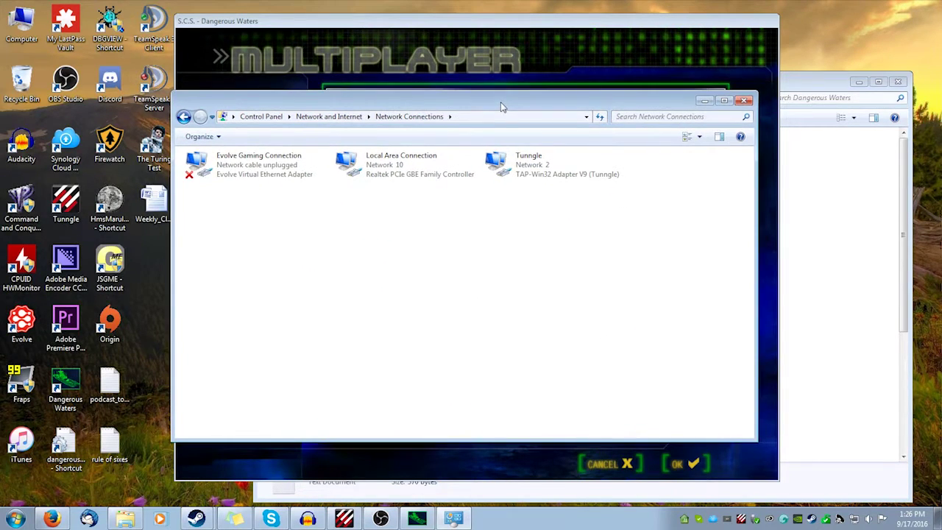
click(394, 166)
right_click(398, 167)
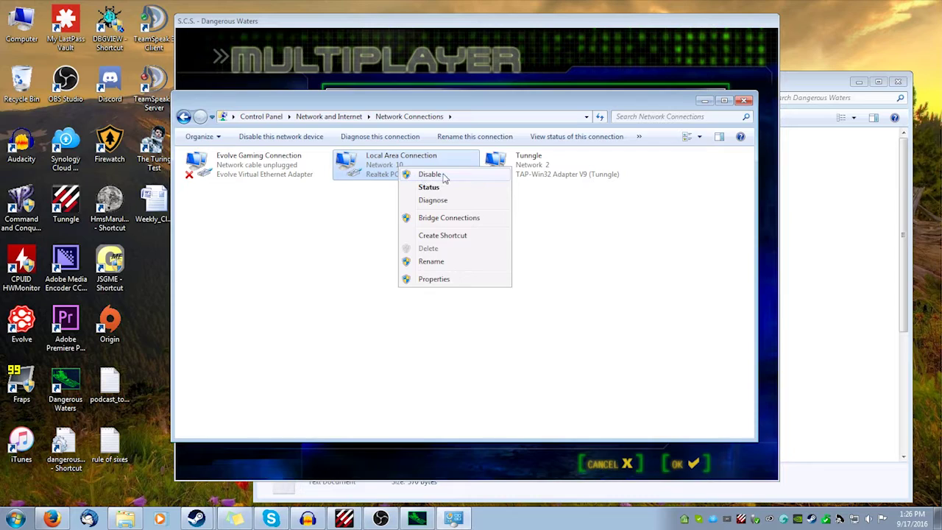
click(429, 174)
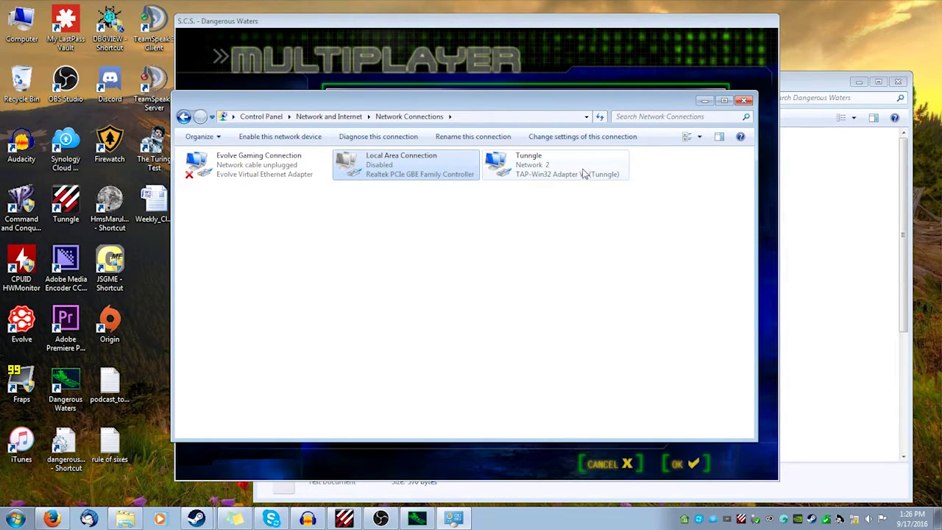
click(486, 28)
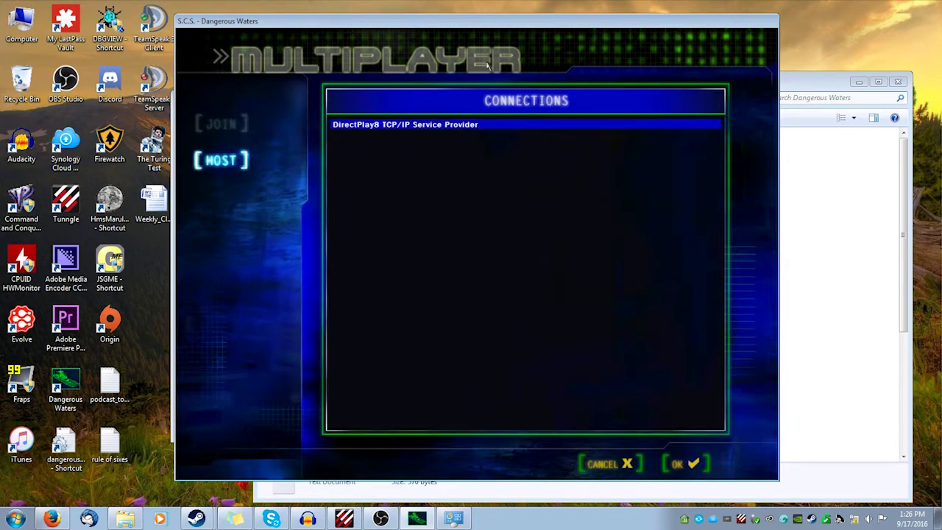
Host the game room over the Tunngle IPv4 adapter, then bring Network Connections back up.
click(691, 465)
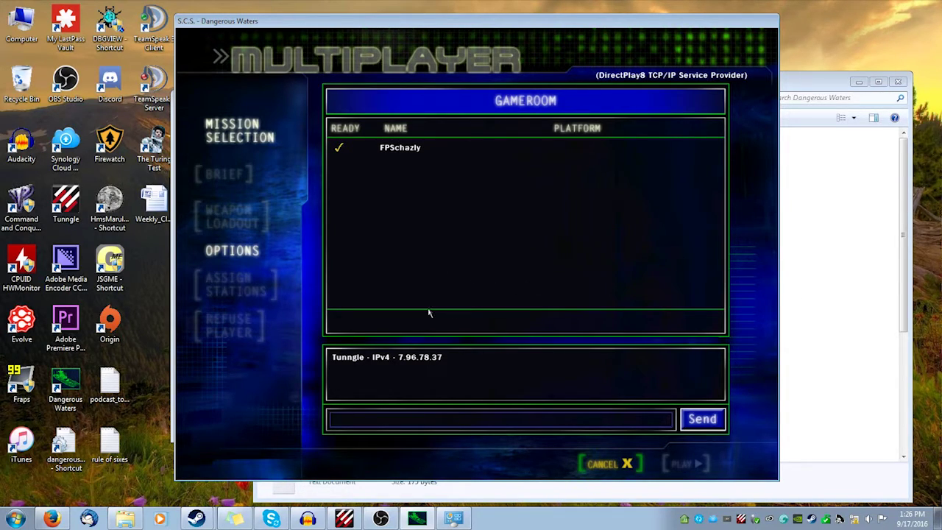
click(457, 518)
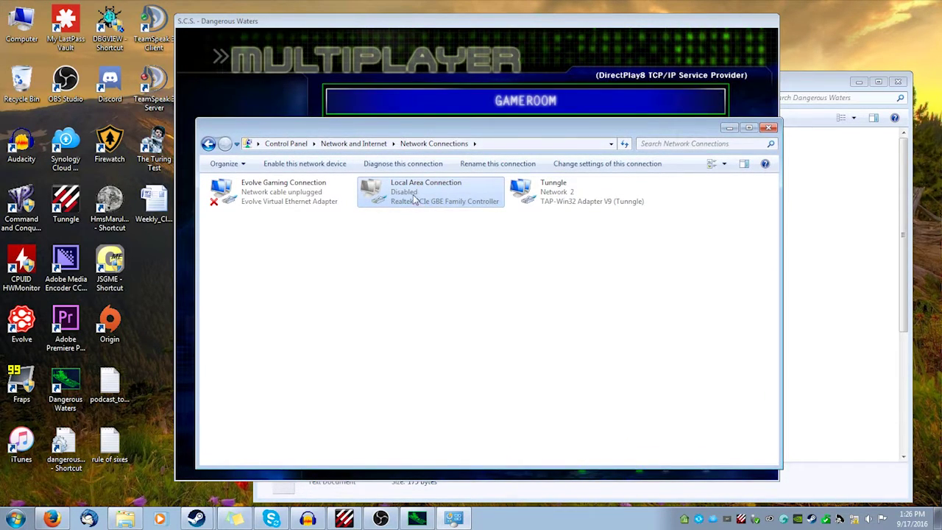
Enable Local Area Connection again so it joins Network 10 beside Tunngle on Network 2.
right_click(414, 196)
click(441, 202)
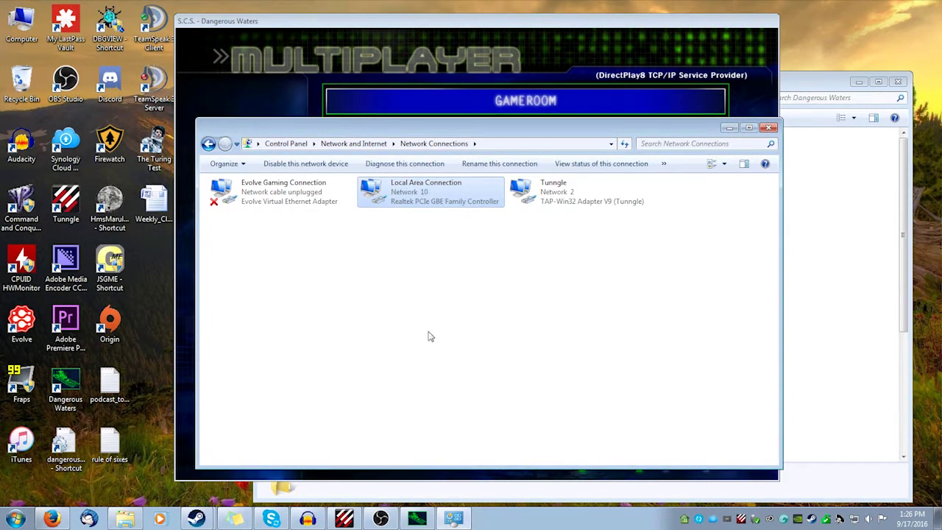
Bring Tunngle forward and confirm reconnecting to the Tunngle server.
click(336, 520)
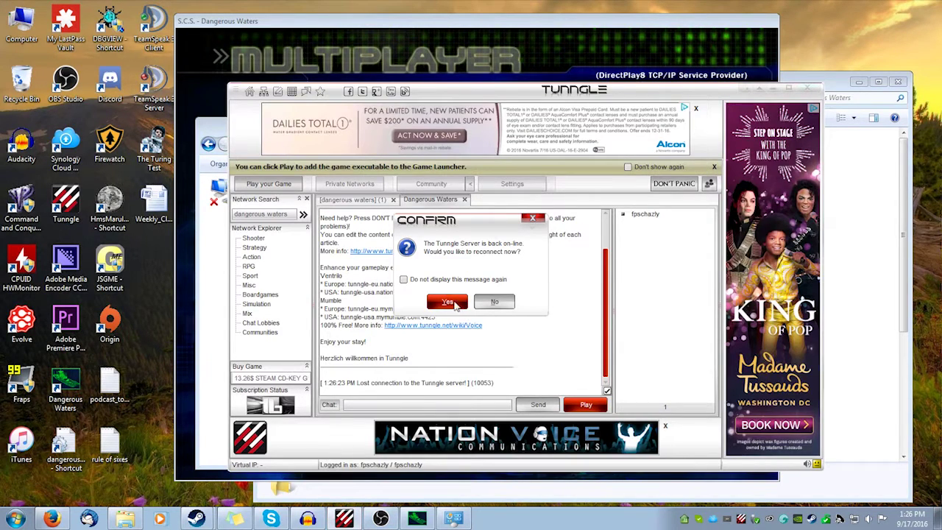
click(454, 301)
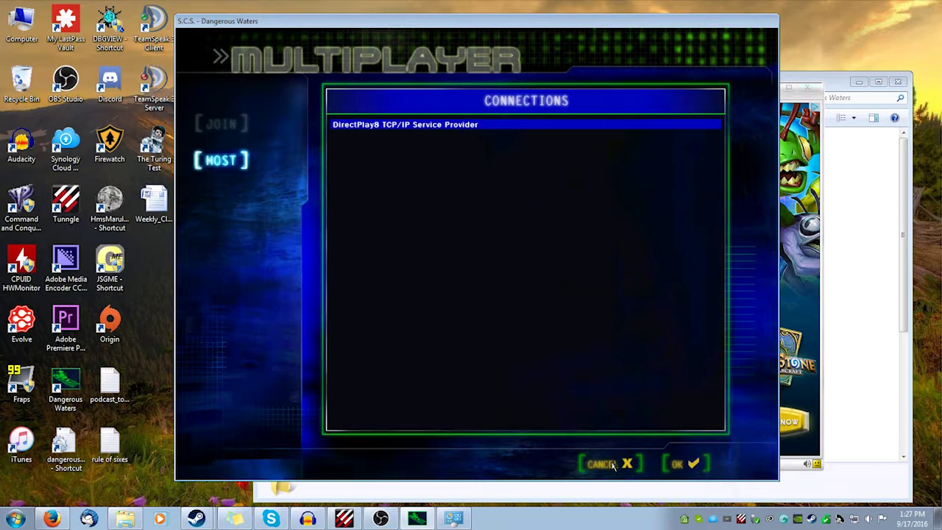
Choose Join in the game, then disable Local Area Connection again in Network Connections.
click(240, 132)
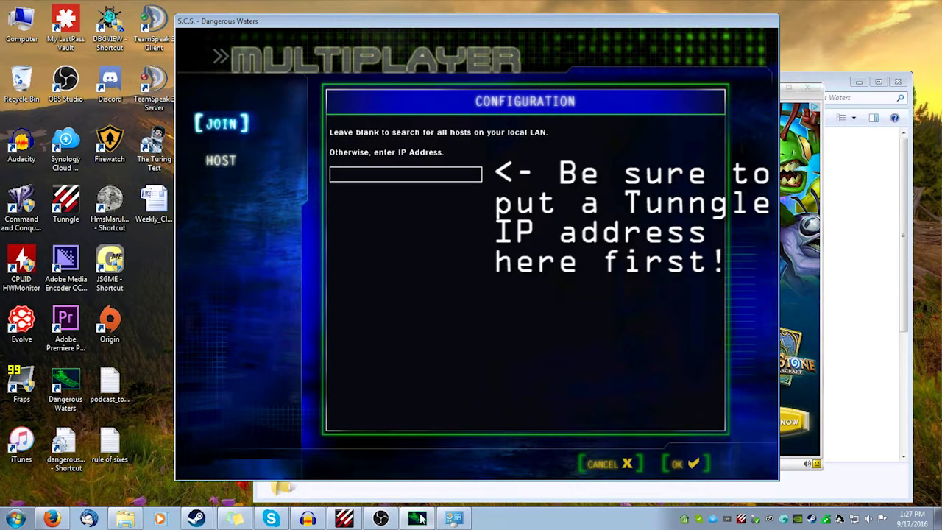
click(345, 519)
click(454, 519)
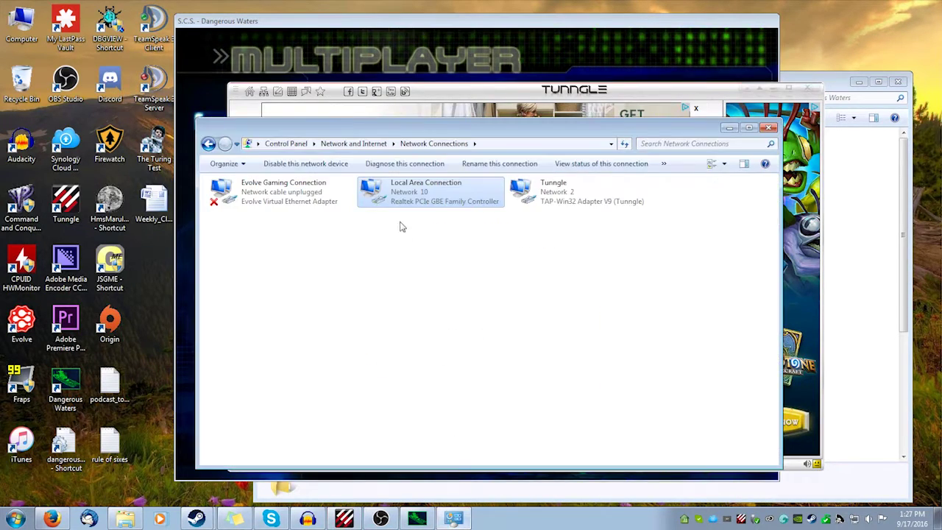
right_click(409, 197)
click(438, 204)
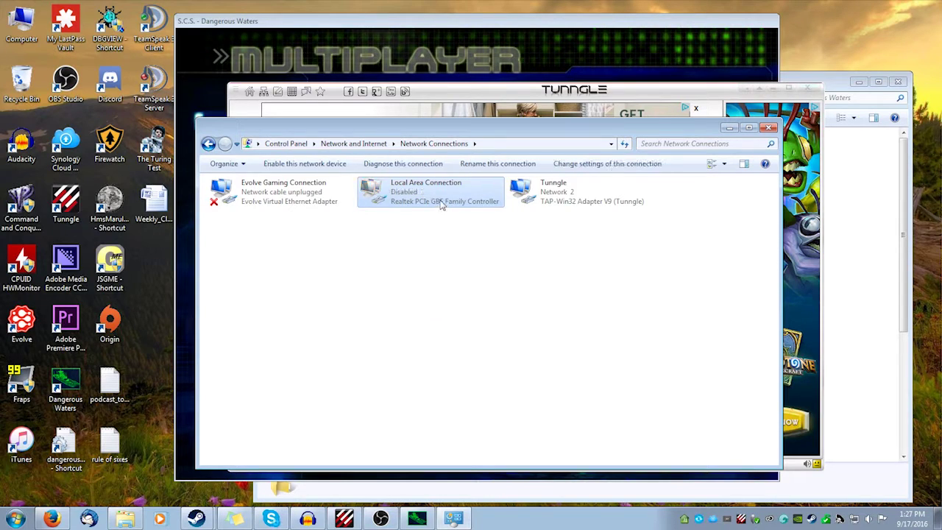
Back in the game, accept the blank host address and DirectPlay8 TCP/IP to enter the empty lobby.
click(471, 70)
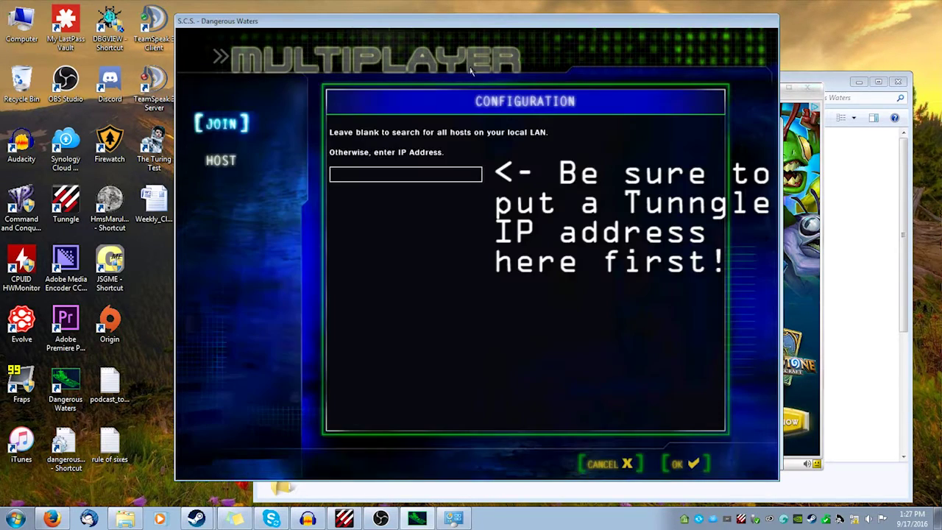
click(691, 461)
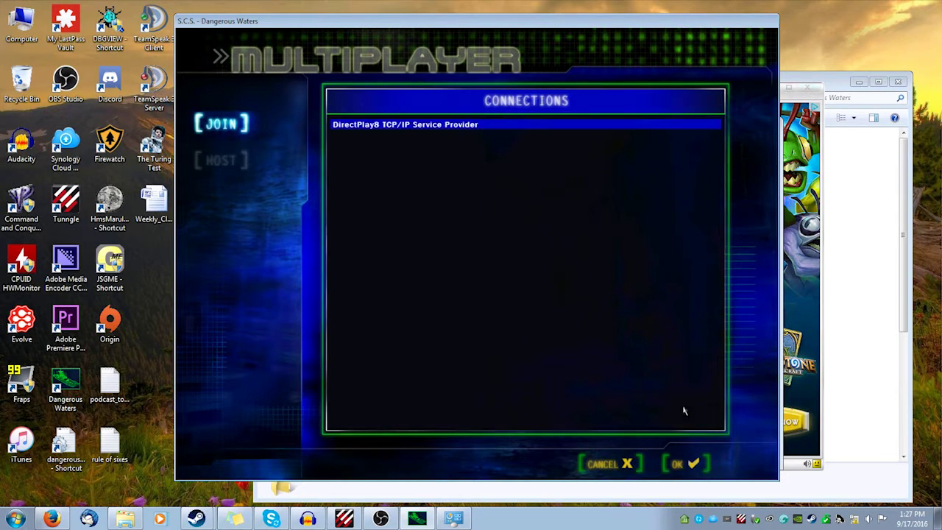
click(691, 460)
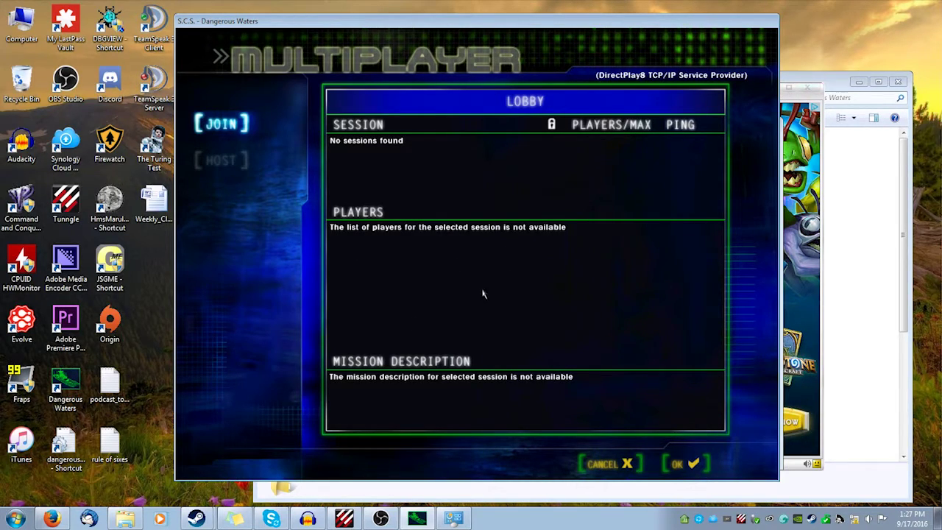
Open the game's settings file, re-enable Local Area Connection, accept Tunngle's reconnect, and return to the Dangerous Waters lobby.
double_click(64, 444)
click(453, 519)
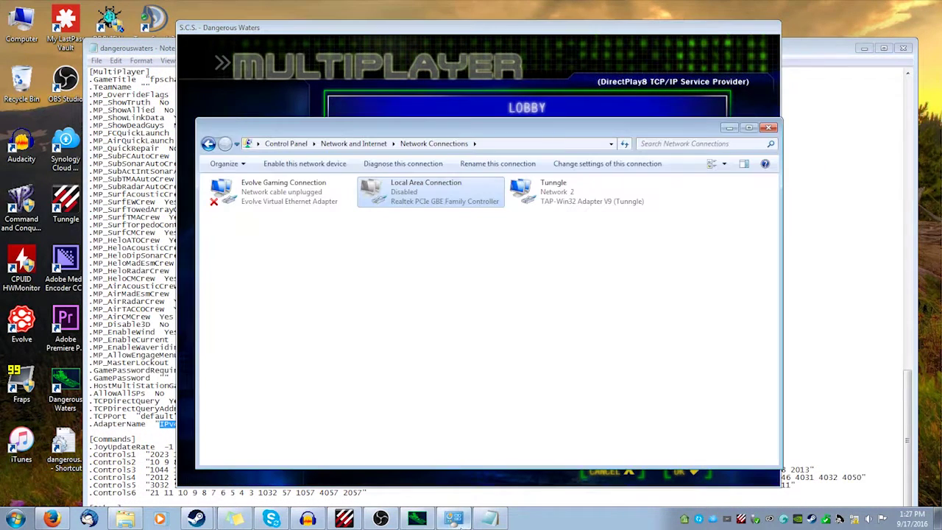
right_click(430, 190)
click(449, 193)
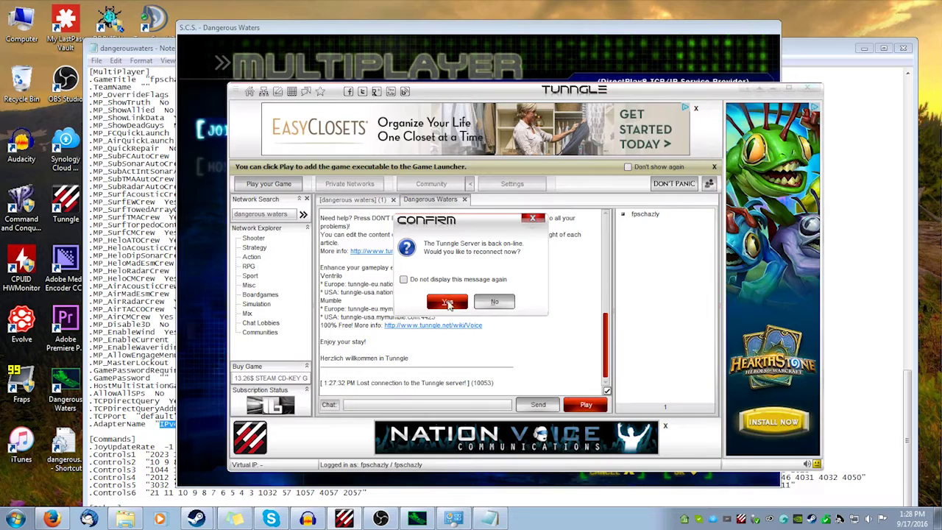
click(449, 303)
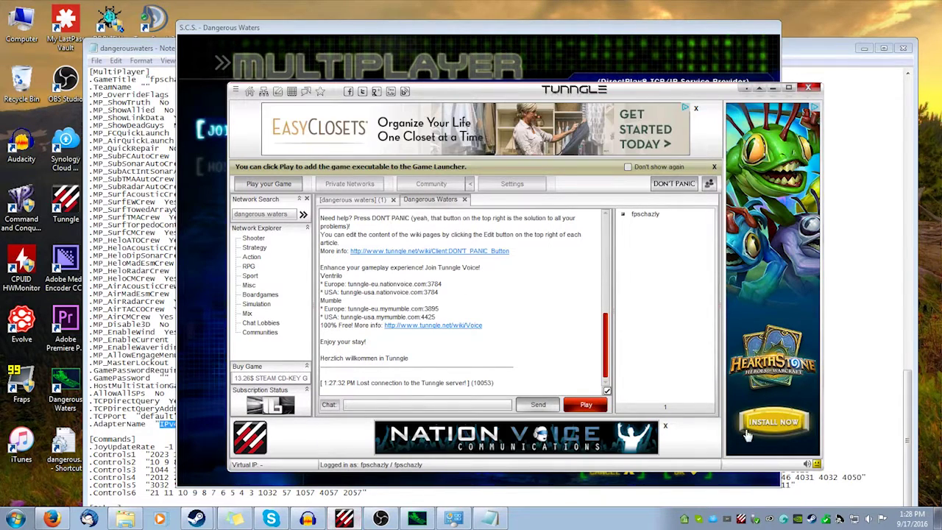
click(416, 518)
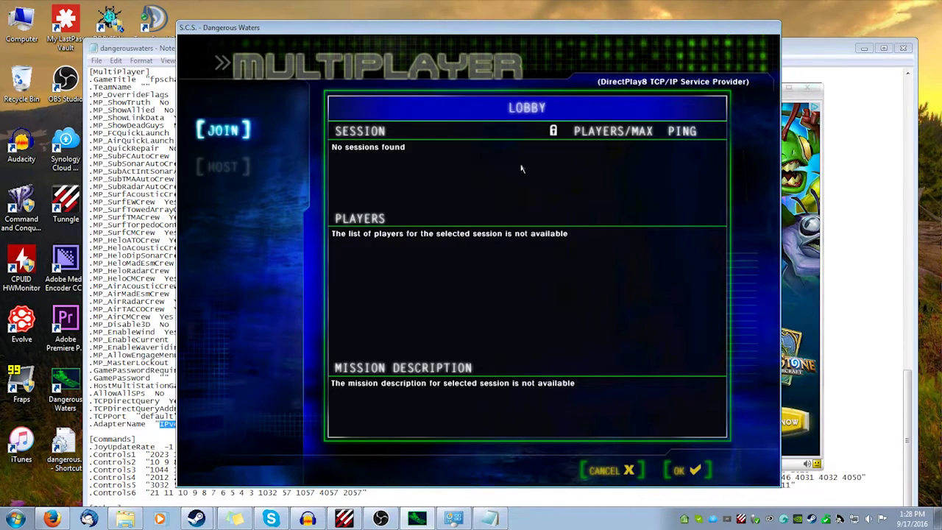